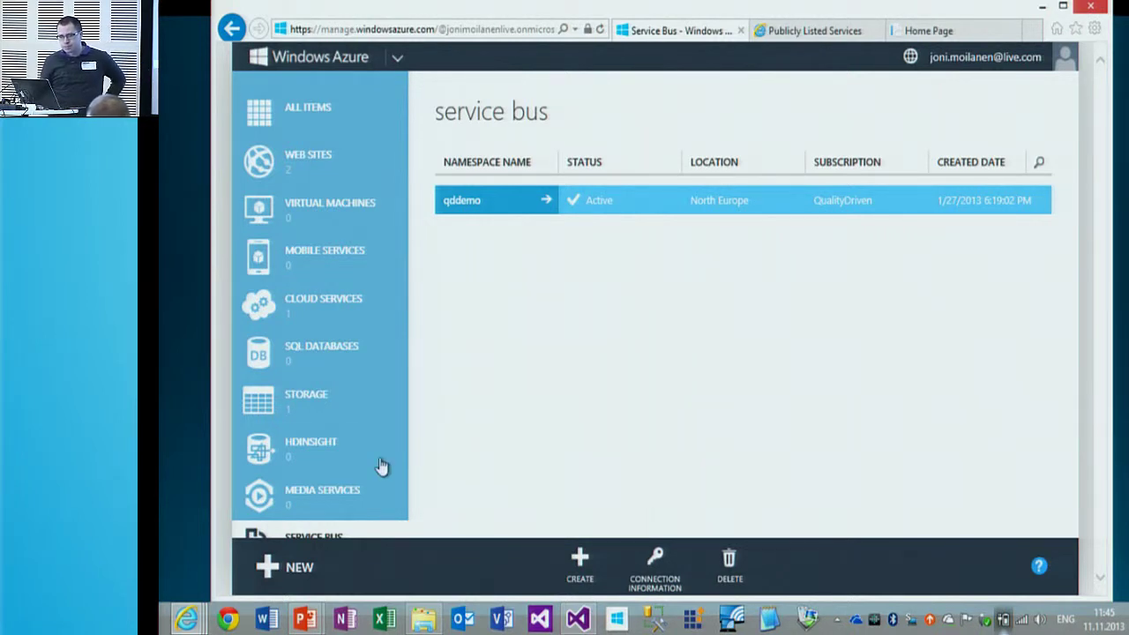
- Open the connection information of the qddemo Service Bus namespace
{"action": "scroll", "coordinate": [353, 424], "scroll_direction": "down", "scroll_amount": 1}
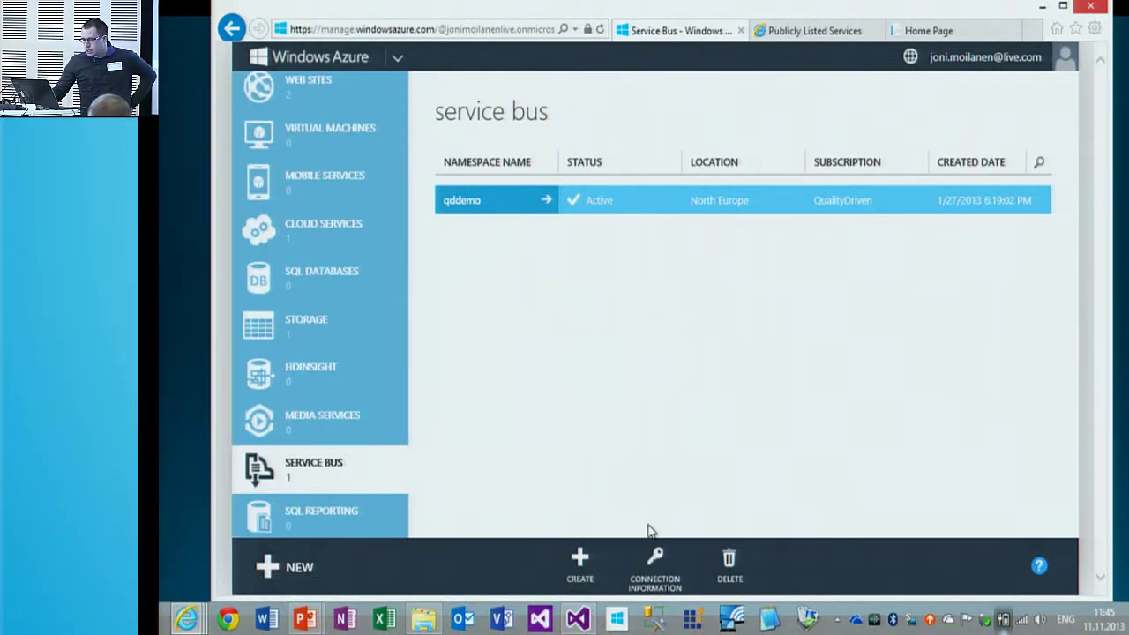
{"action": "left_click", "coordinate": [658, 557]}
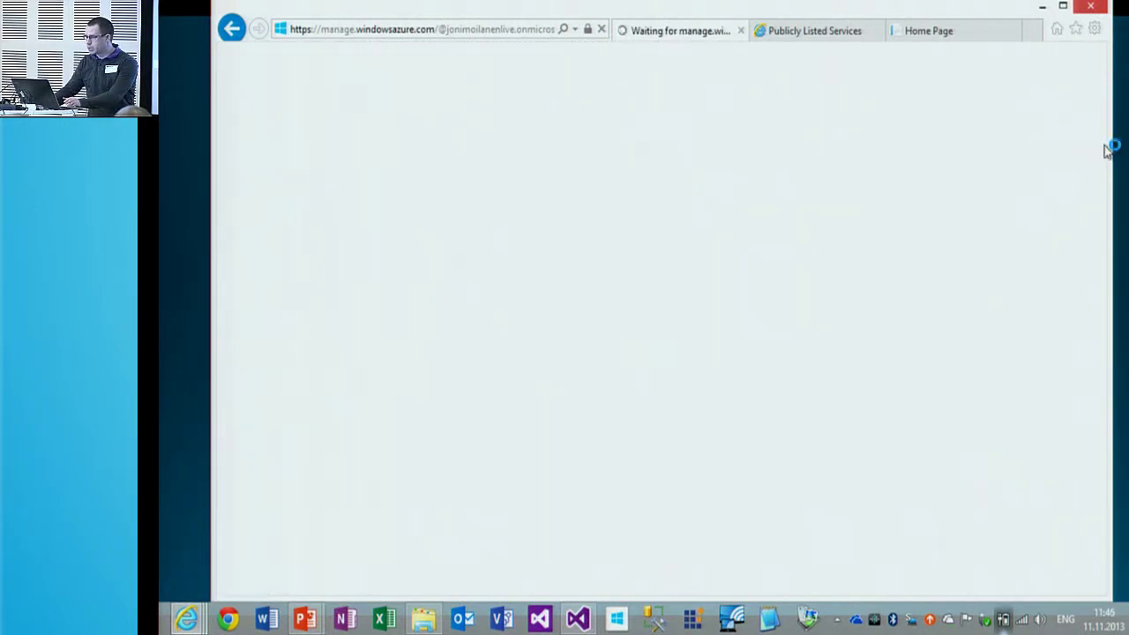
- Switch from the browser to the desktop and bring up the Service Bus Relay demo Server, ending the slide show
{"action": "key", "text": "alt+Tab"}
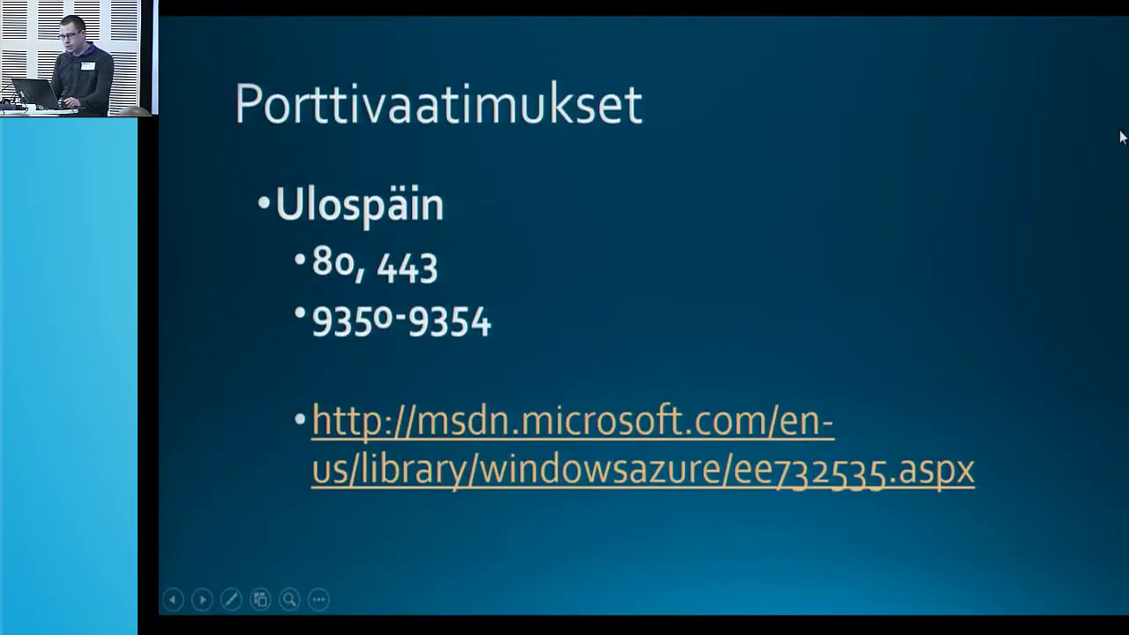
{"action": "key", "text": "super+d"}
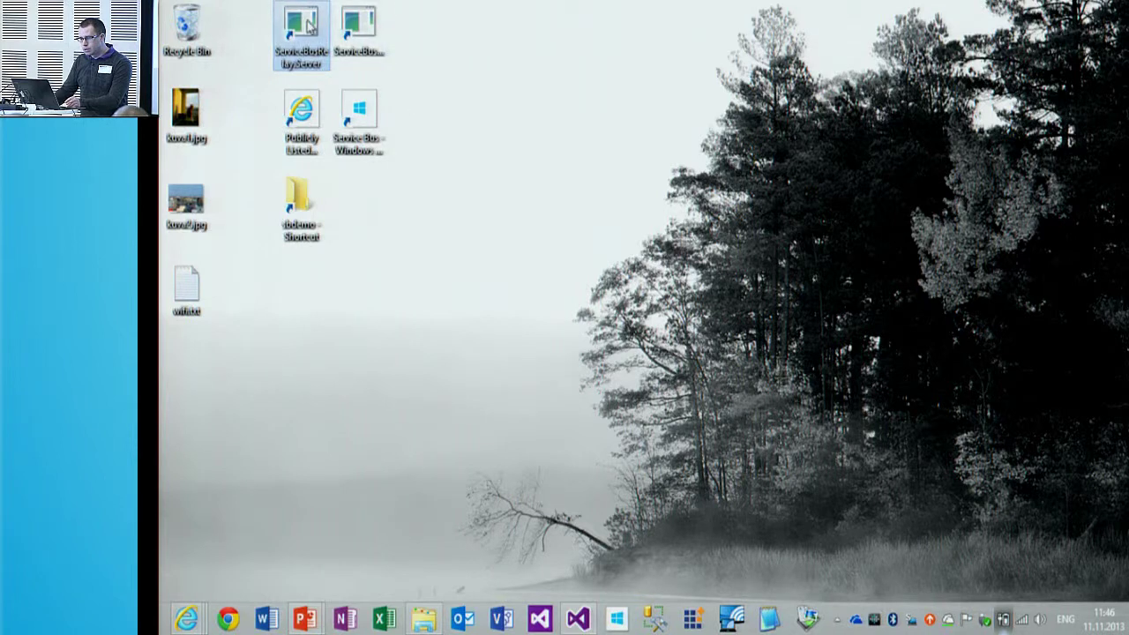
{"action": "key", "text": "alt+Tab"}
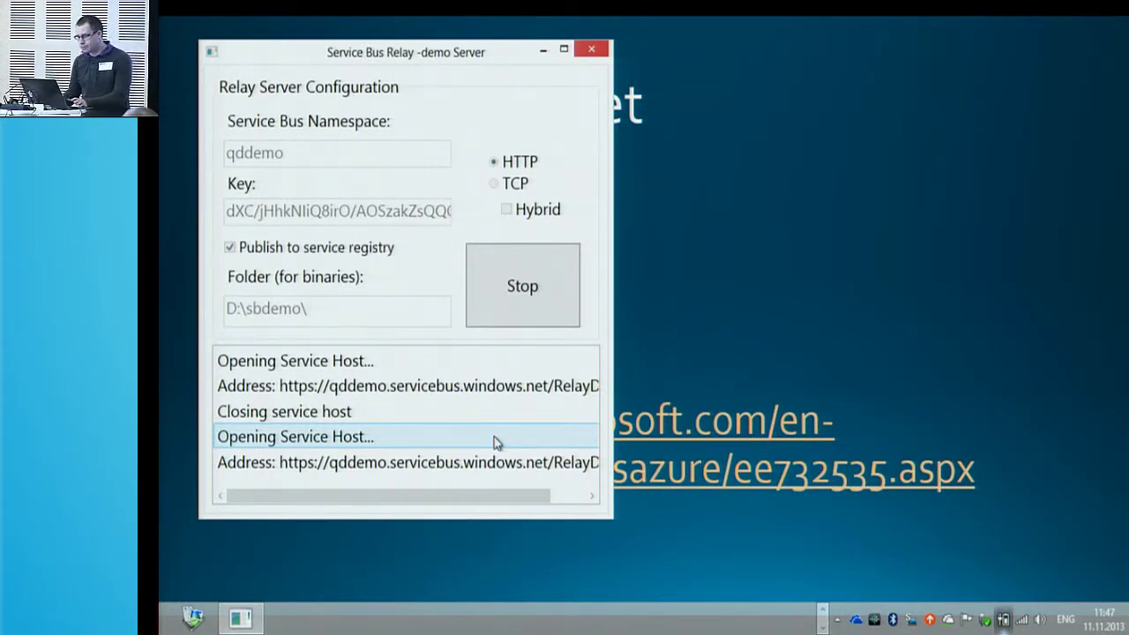
{"action": "key", "text": "Escape"}
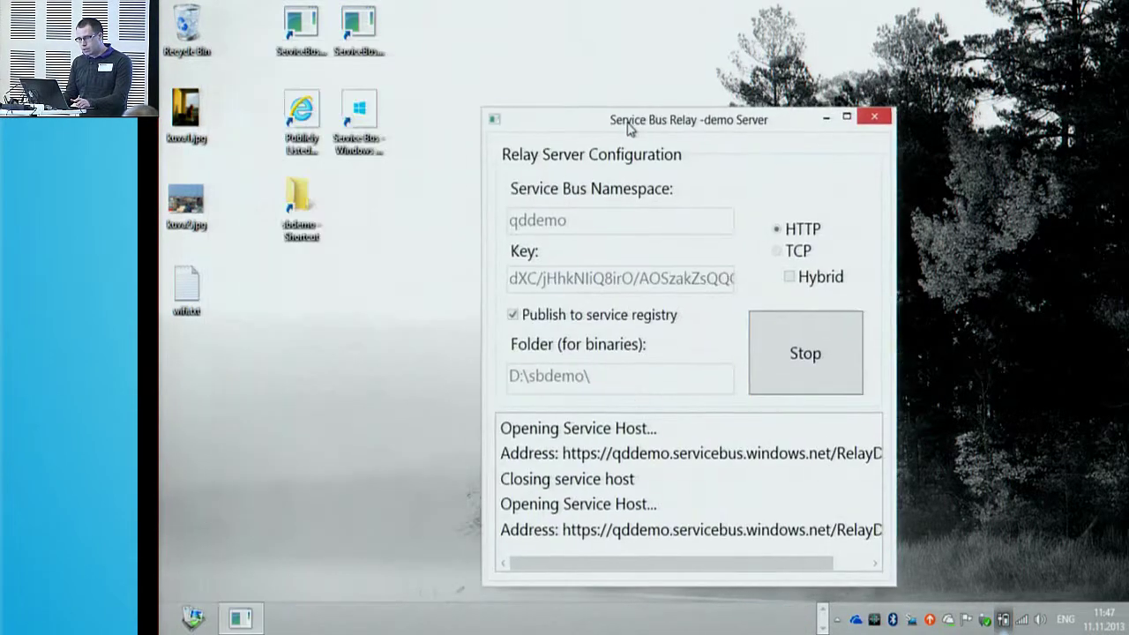
- Launch the WPF relay client, place it beside the server window and connect it to the qddemo namespace over HTTP
{"action": "left_click_drag", "start_coordinate": [623, 115], "coordinate": [380, 99]}
{"action": "left_click", "coordinate": [361, 26]}
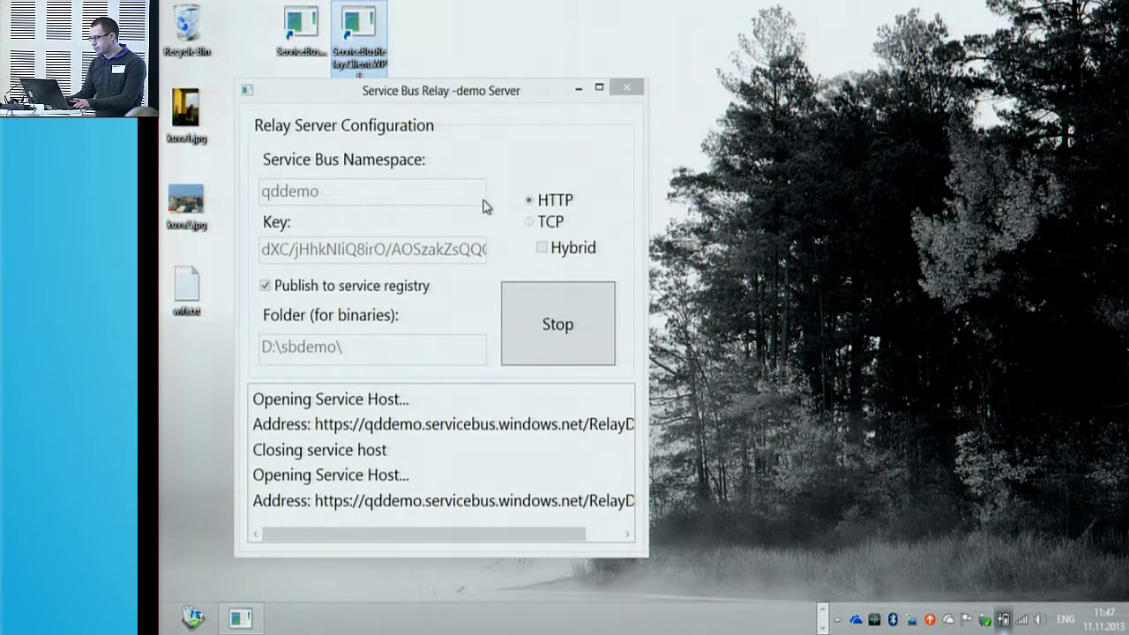
{"action": "left_click_drag", "start_coordinate": [545, 87], "coordinate": [1003, 70]}
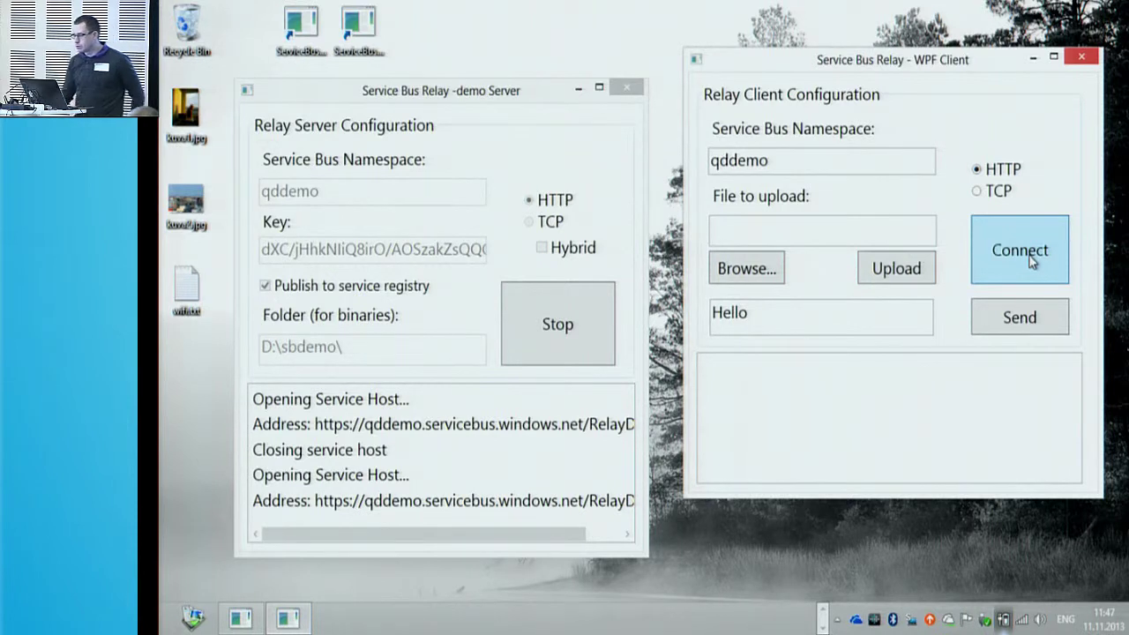
{"action": "left_click", "coordinate": [1030, 256]}
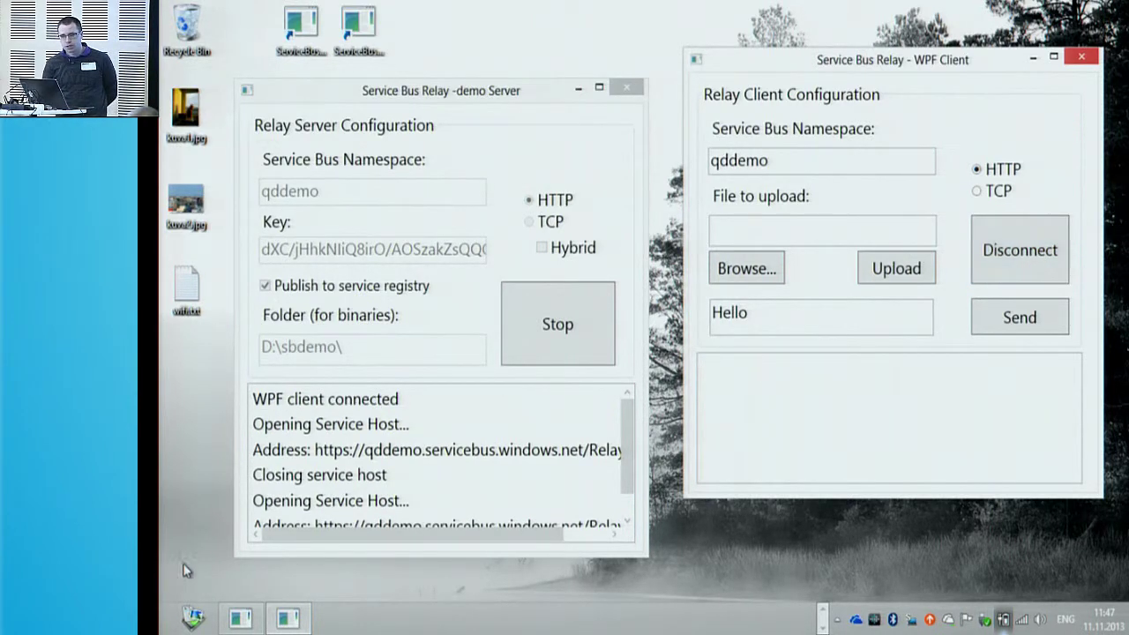
- Send the message "Hello" twice from the WPF client to the relay server
{"action": "left_click", "coordinate": [1005, 322]}
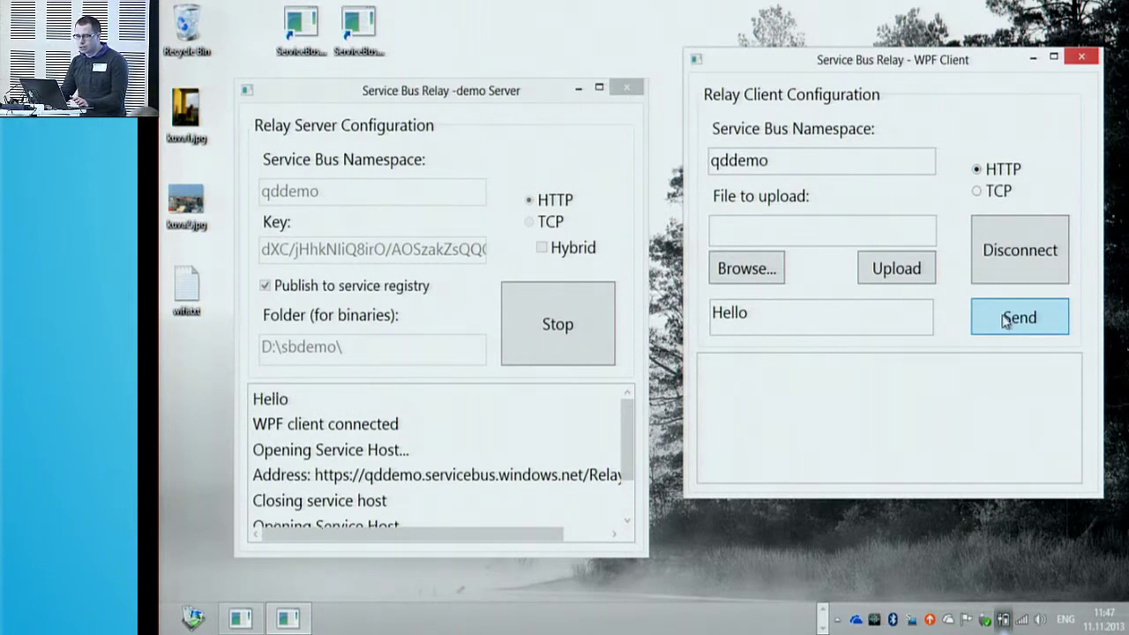
{"action": "left_click", "coordinate": [1006, 321]}
{"action": "left_click", "coordinate": [821, 322]}
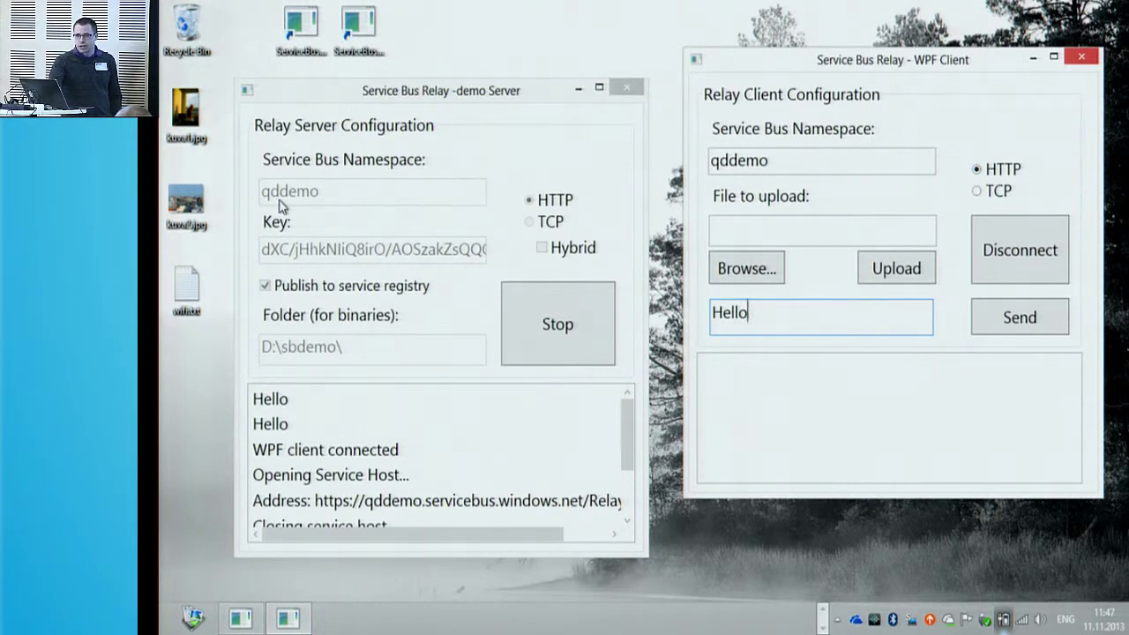
- Choose kuva1.jpg from the Desktop as the file to upload and upload it through the relay
{"action": "left_click", "coordinate": [772, 267]}
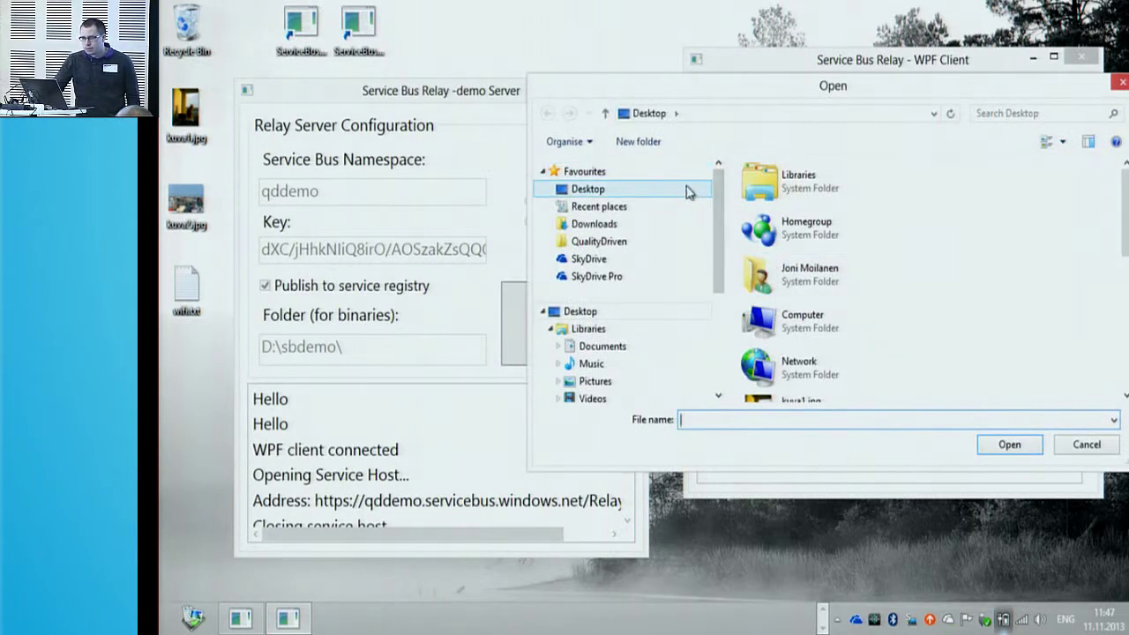
{"action": "left_click", "coordinate": [688, 188]}
{"action": "scroll", "coordinate": [1107, 249], "scroll_direction": "down", "scroll_amount": 1}
{"action": "scroll", "coordinate": [838, 282], "scroll_direction": "down", "scroll_amount": 2}
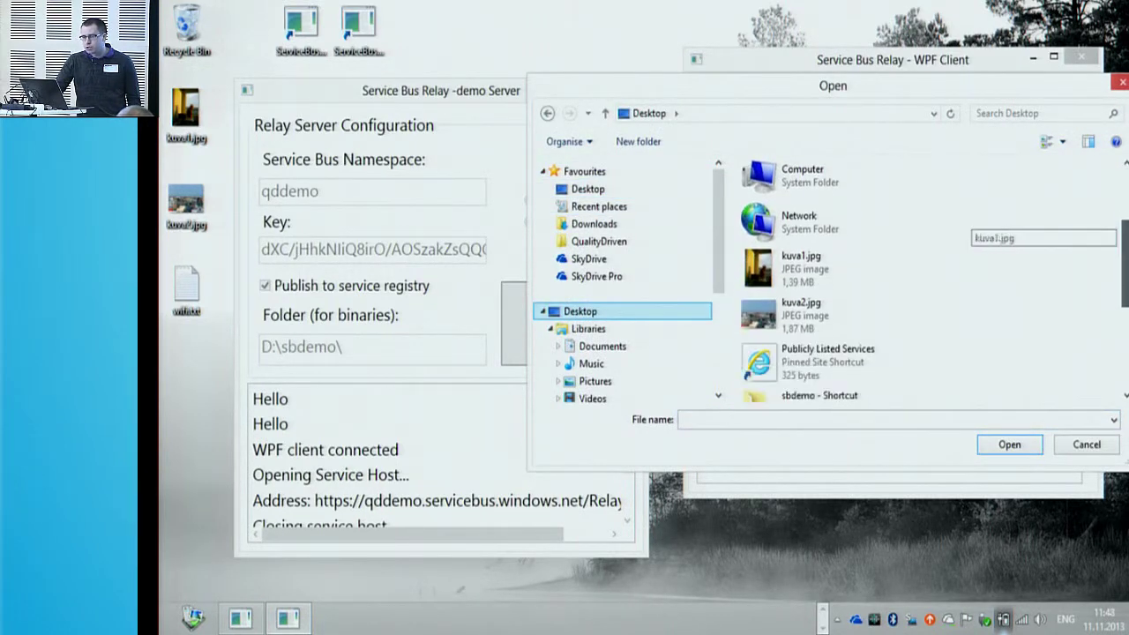
{"action": "double_click", "coordinate": [839, 259]}
{"action": "left_click", "coordinate": [913, 273]}
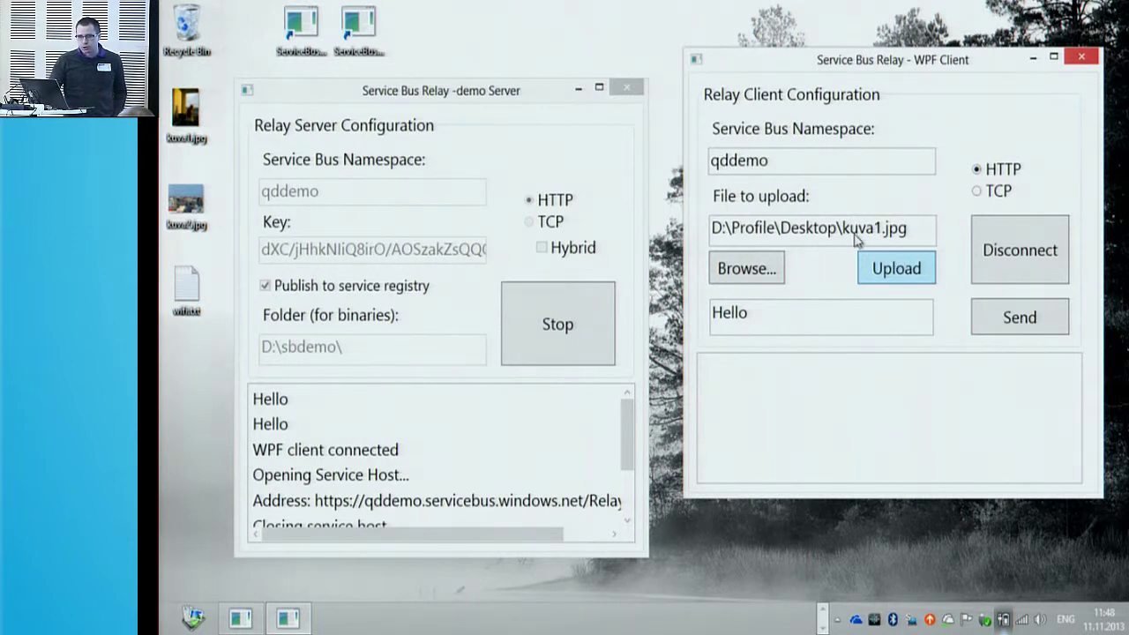
- Open the transferred picture in the sbdemo folder to check it, close the viewer and minimize the folder window
{"action": "left_click", "coordinate": [388, 93]}
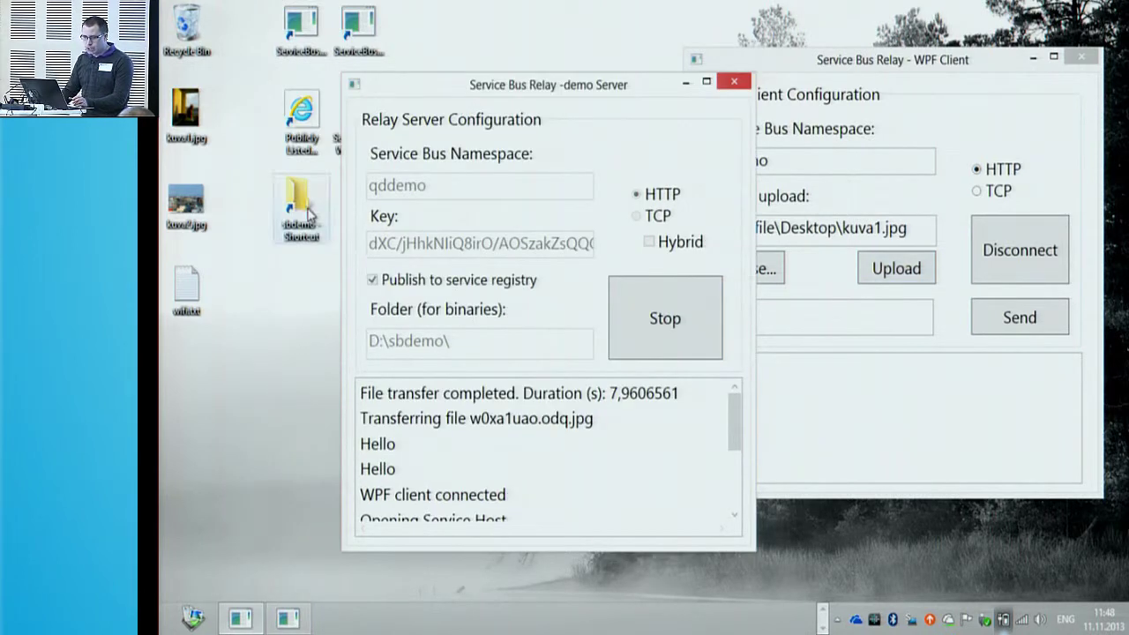
{"action": "double_click", "coordinate": [309, 214]}
{"action": "left_click", "coordinate": [666, 280]}
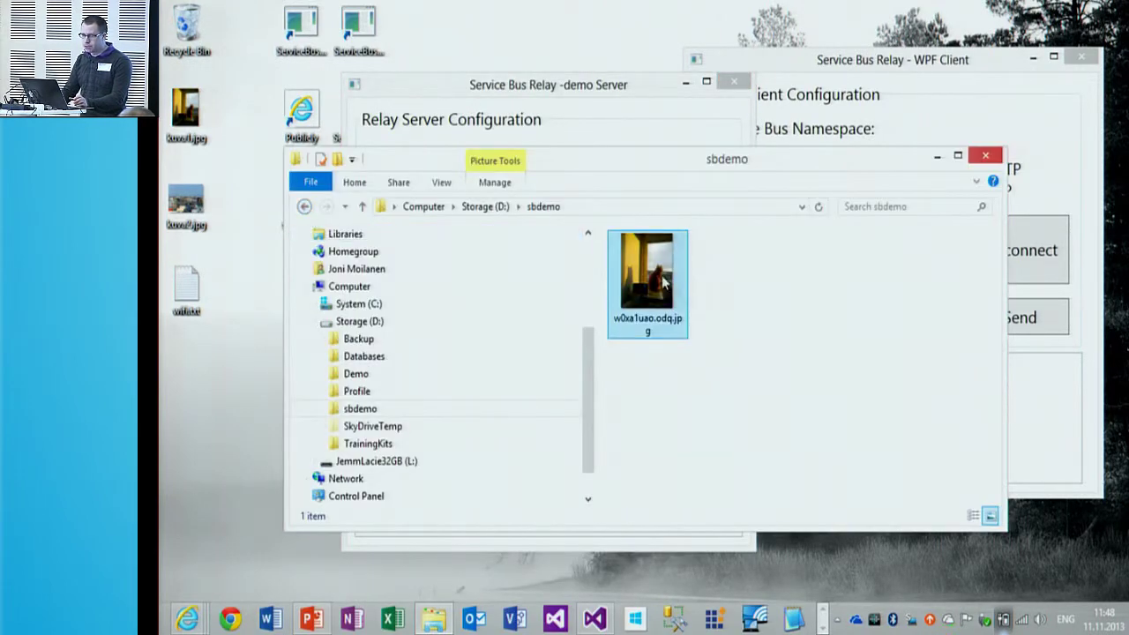
{"action": "double_click", "coordinate": [656, 271]}
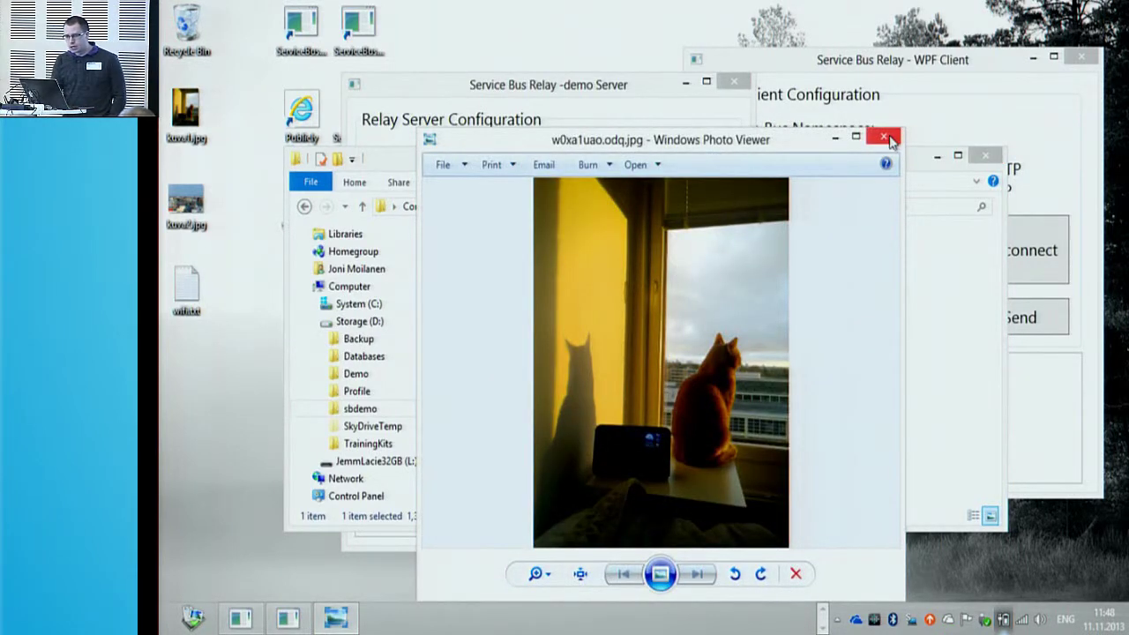
{"action": "left_click", "coordinate": [883, 137]}
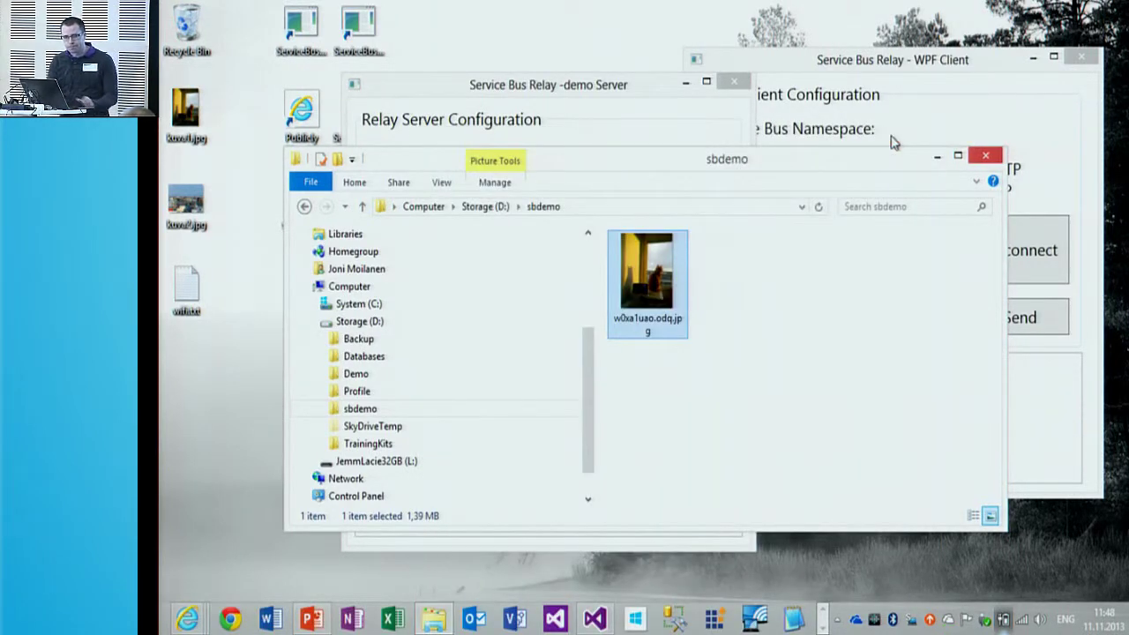
{"action": "left_click", "coordinate": [936, 159]}
- Disconnect and close the WPF client, and reposition the relay server window on the desktop
{"action": "left_click_drag", "start_coordinate": [539, 88], "coordinate": [399, 26]}
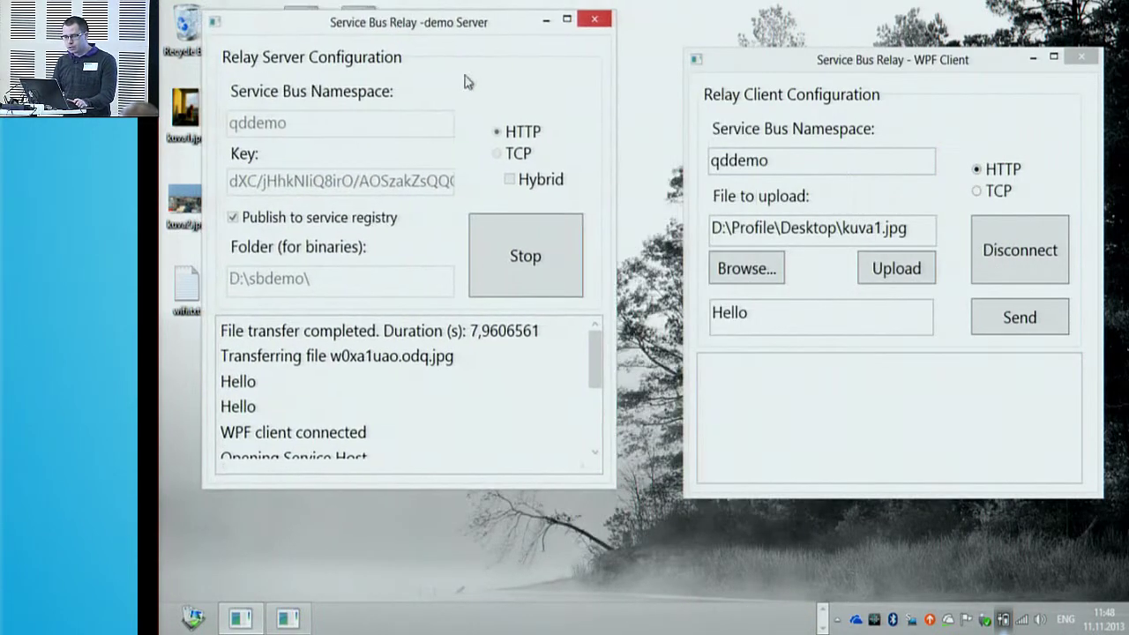
{"action": "left_click", "coordinate": [1023, 252]}
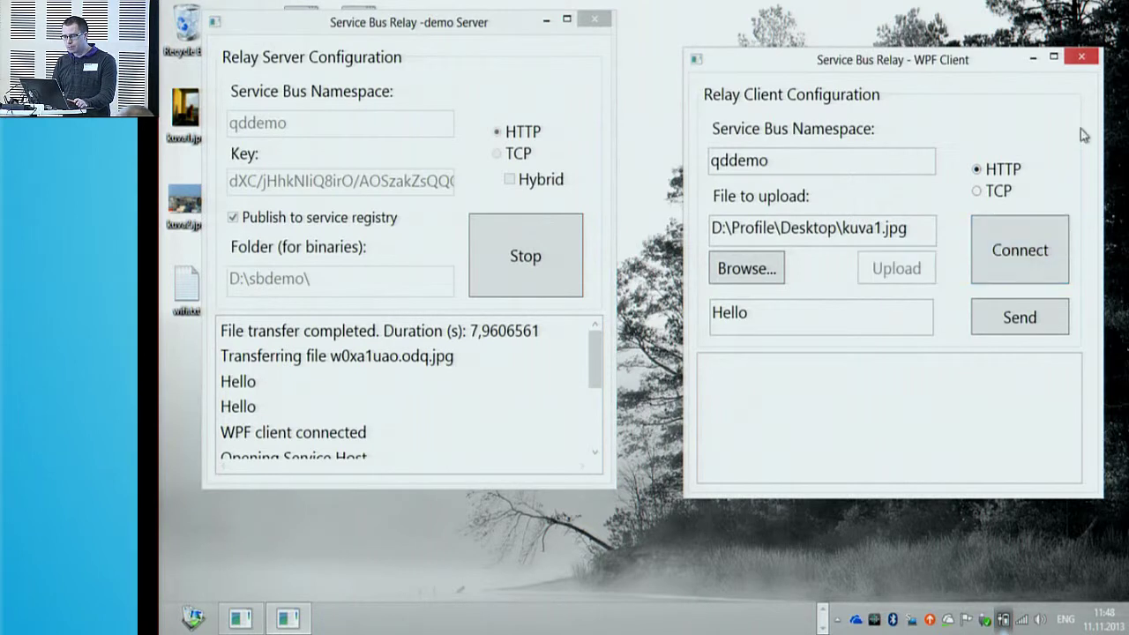
{"action": "left_click", "coordinate": [1082, 57]}
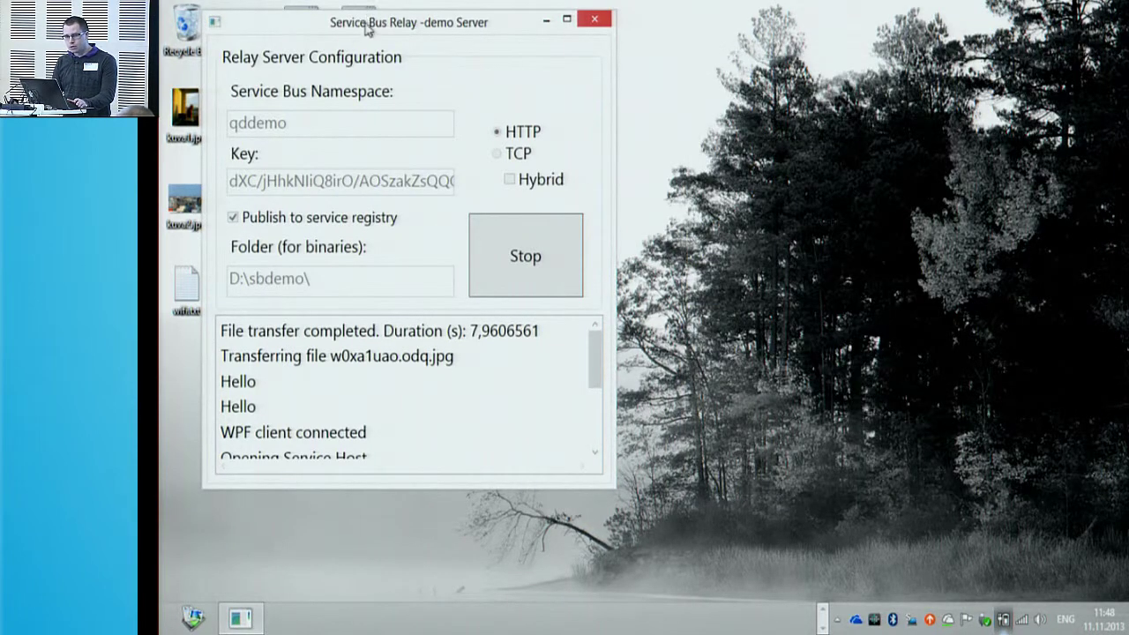
{"action": "left_click_drag", "start_coordinate": [369, 29], "coordinate": [561, 71]}
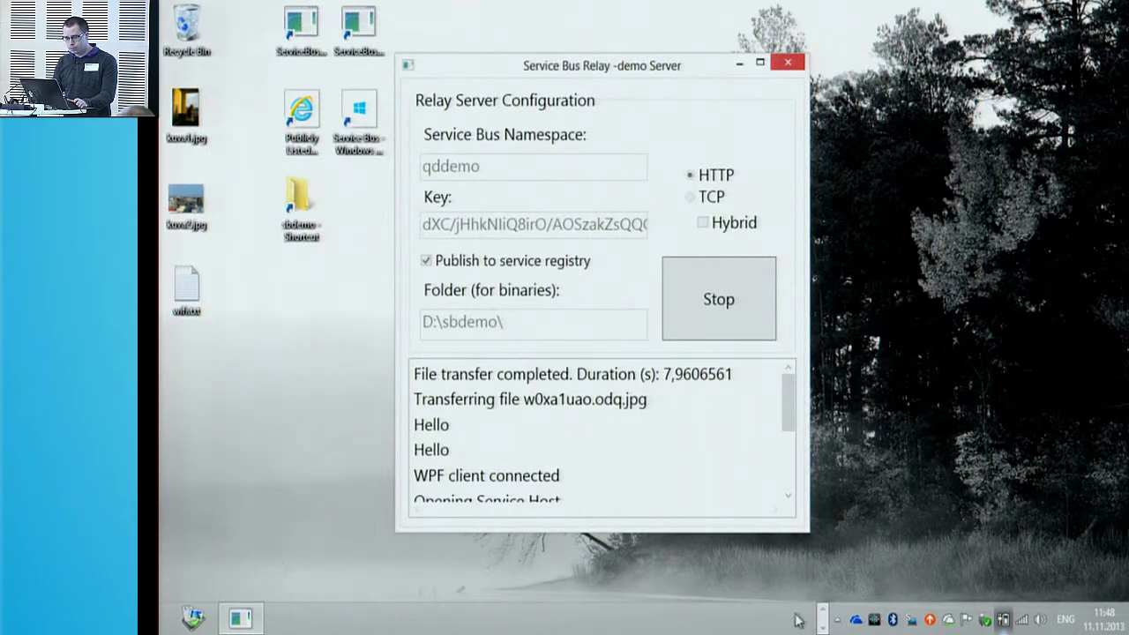
- Switch to the relaydemo.azurewebsites.net page in Internet Explorer and send the message "Hello SB from MVC"
{"action": "mouse_move", "coordinate": [190, 623]}
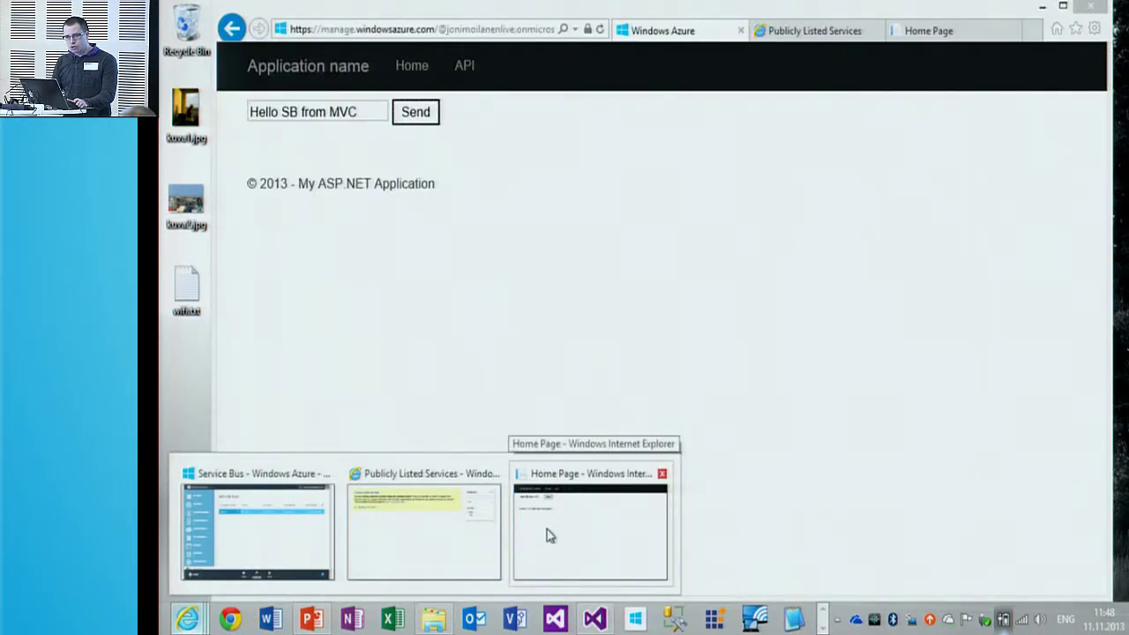
{"action": "left_click", "coordinate": [547, 531]}
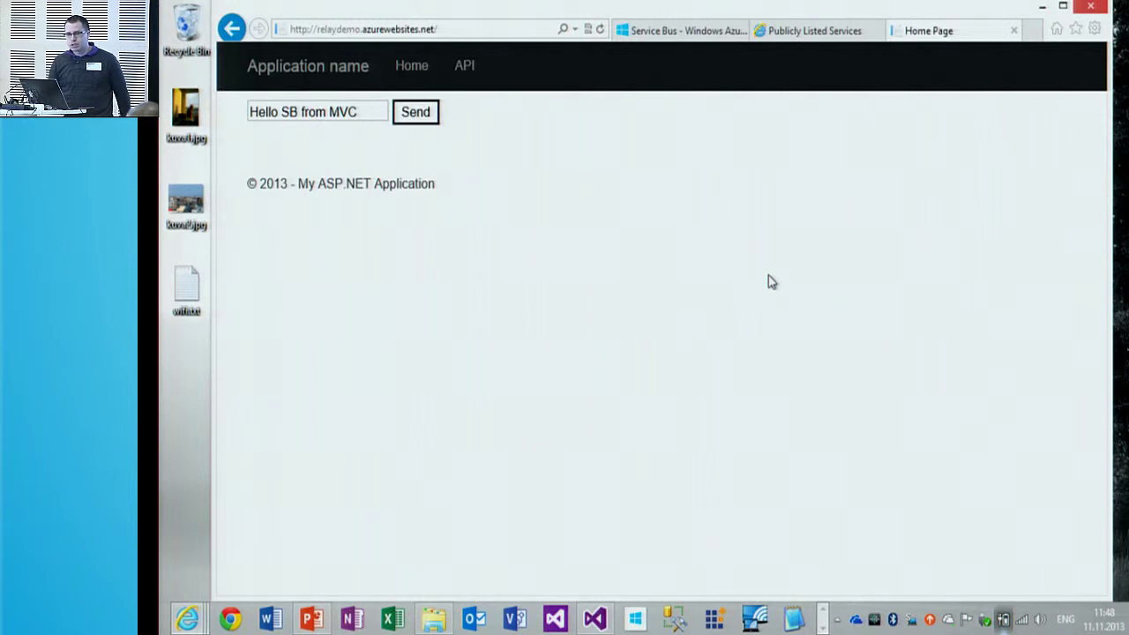
{"action": "left_click", "coordinate": [426, 31]}
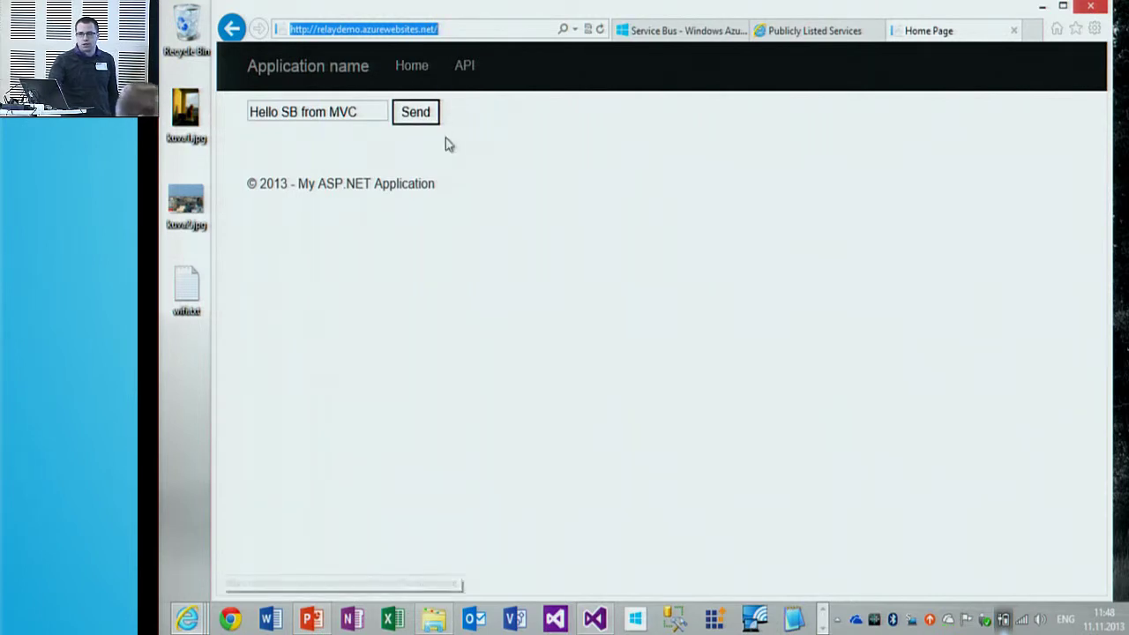
{"action": "left_click", "coordinate": [417, 120]}
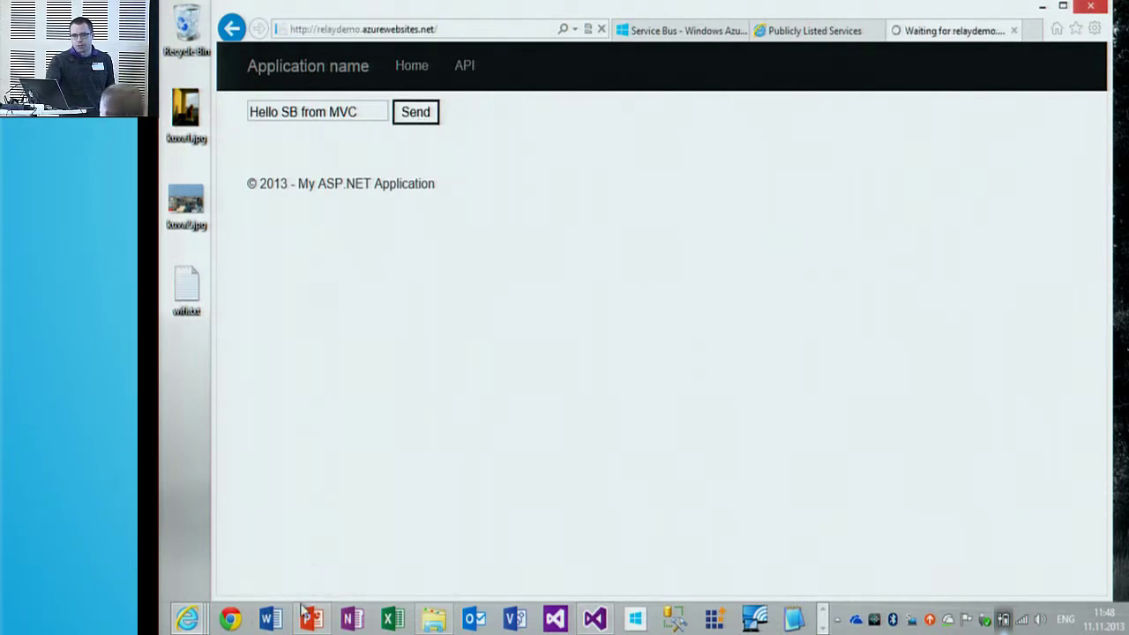
- Move the browser window aside, maximize the relay server window behind it and return to the browser
{"action": "left_click_drag", "start_coordinate": [610, 29], "coordinate": [853, 88]}
{"action": "left_click_drag", "start_coordinate": [558, 66], "coordinate": [344, 1]}
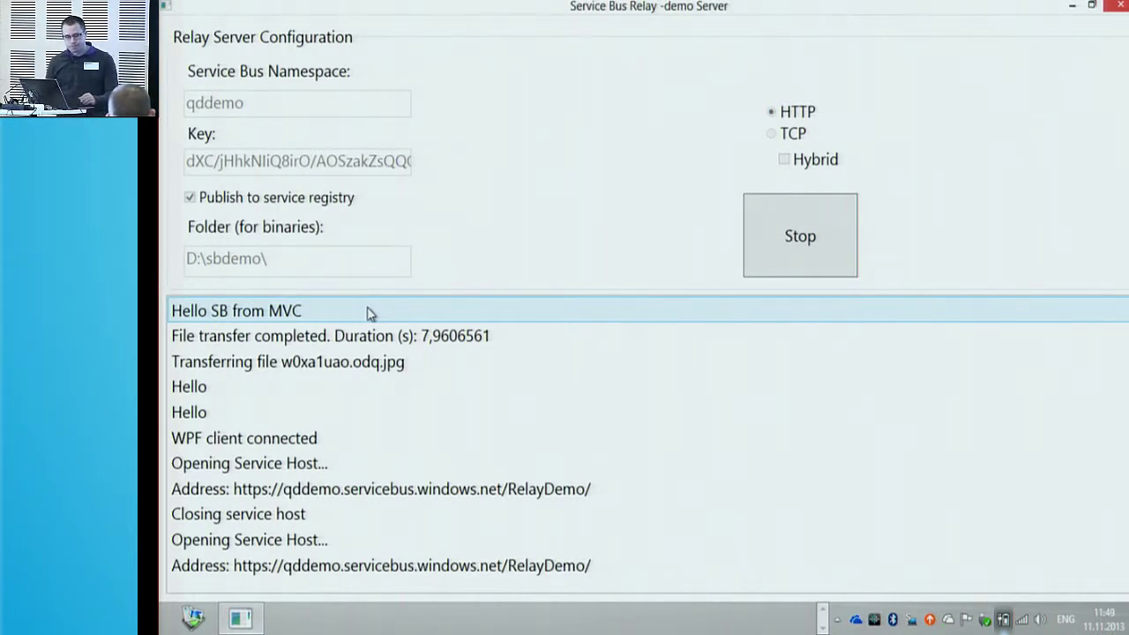
{"action": "key", "text": "alt+Tab"}
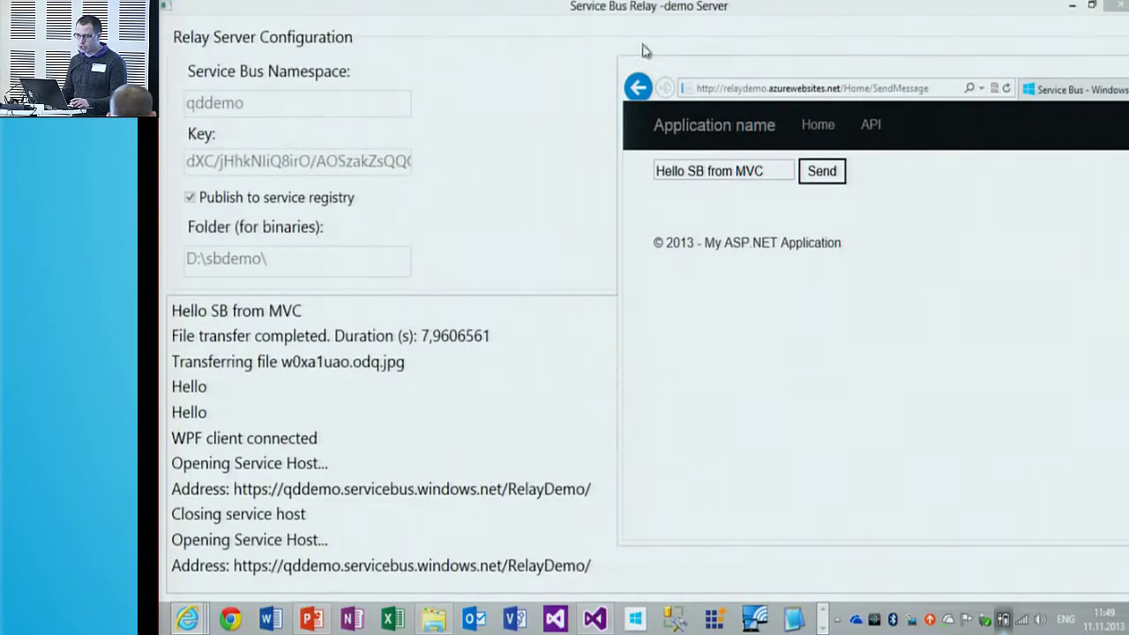
- Replace the message text on the web page with "Testi" and send it to the relay server
{"action": "left_click", "coordinate": [766, 171]}
{"action": "left_click_drag", "start_coordinate": [767, 170], "coordinate": [653, 165]}
{"action": "type", "text": "Testi"}
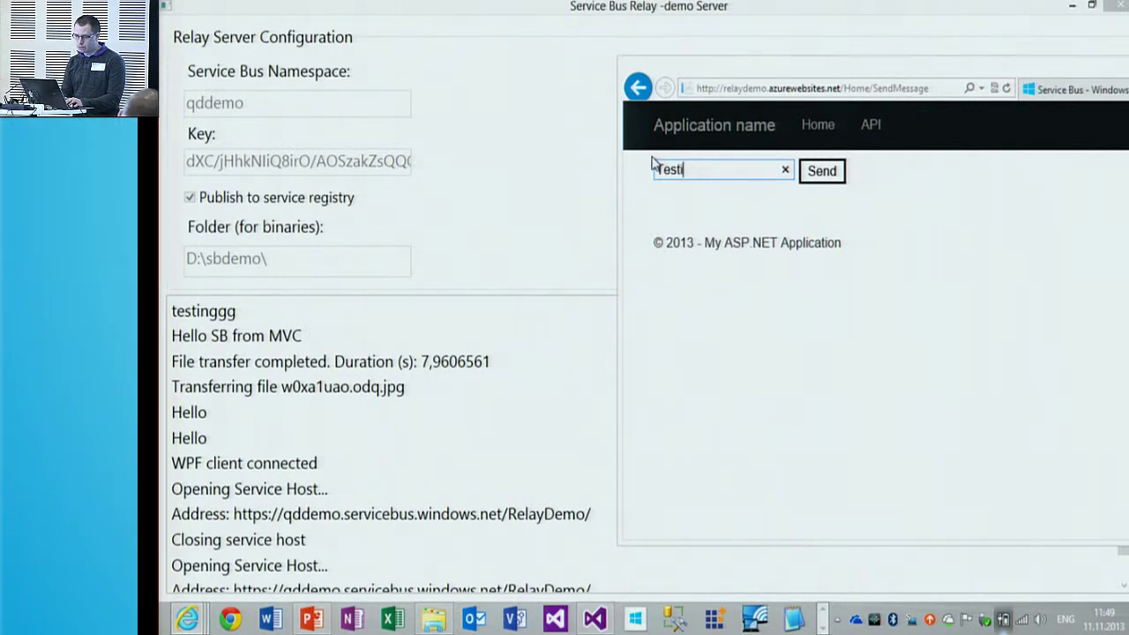
{"action": "key", "text": "Return"}
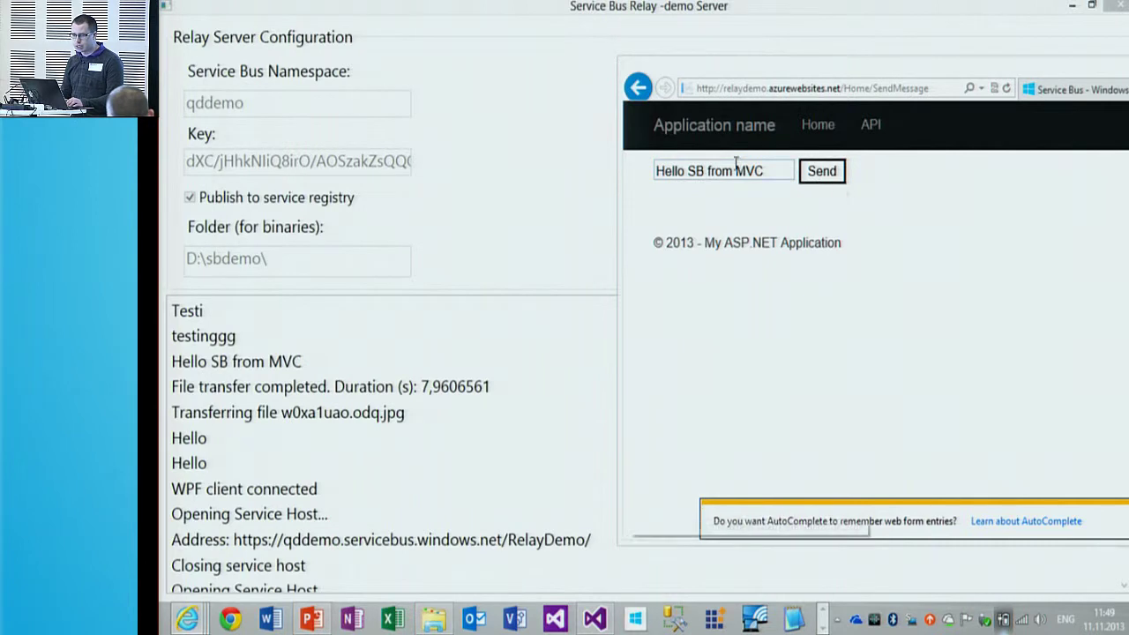
- Replace the message text with "Hello, dev days" and send it from the web page
{"action": "left_click_drag", "start_coordinate": [773, 171], "coordinate": [559, 168]}
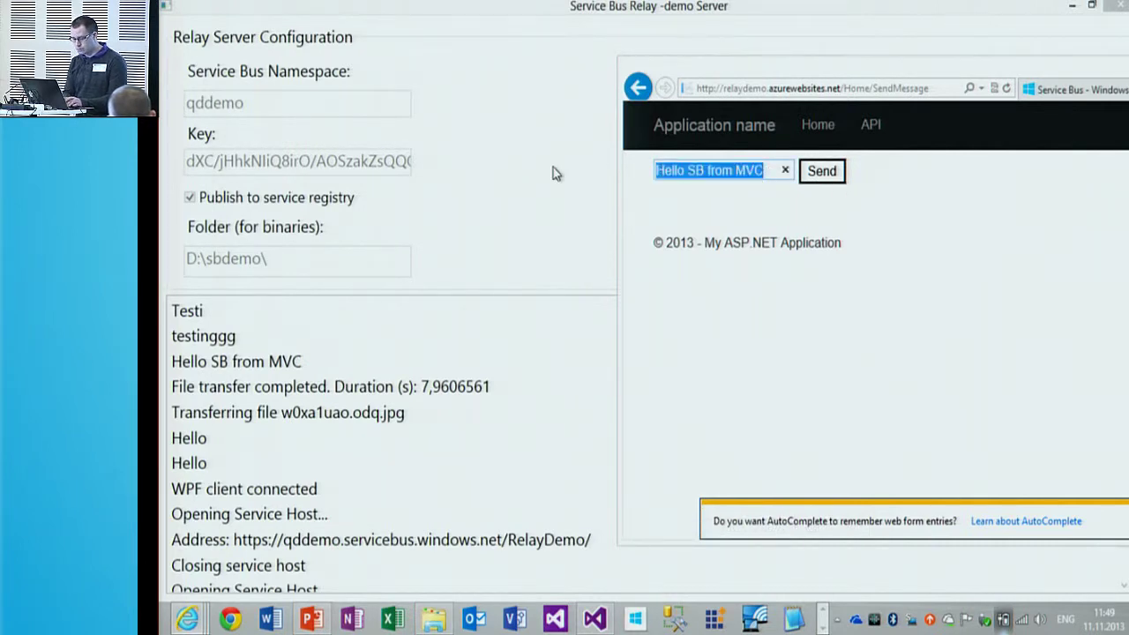
{"action": "type", "text": "Hello, dee"}
{"action": "key", "text": "BackSpace"}
{"action": "type", "text": "v days"}
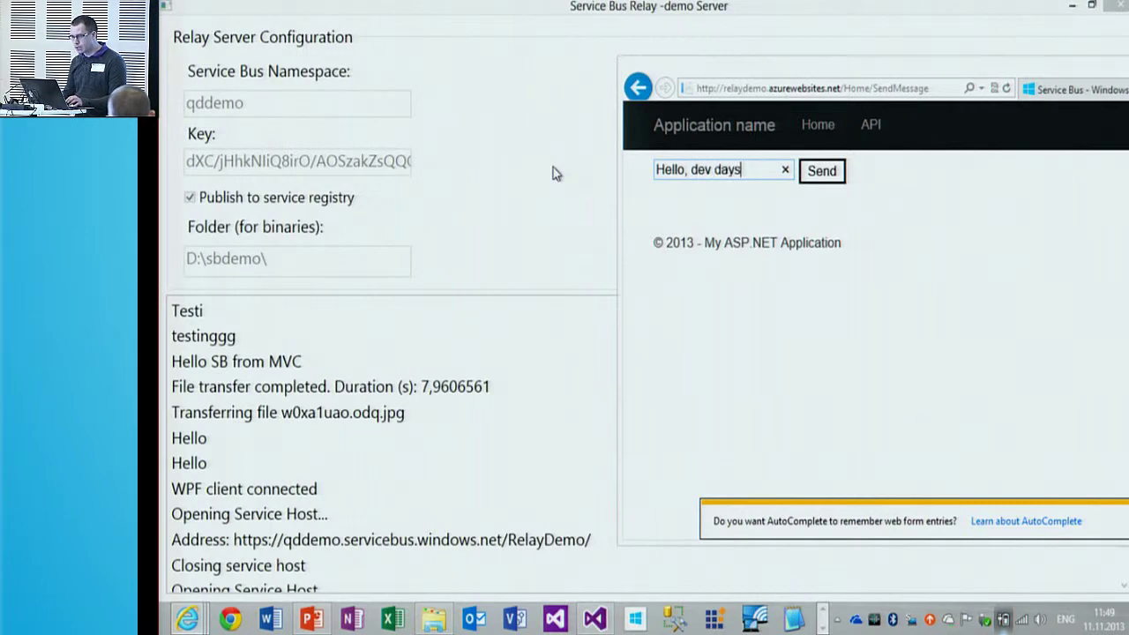
{"action": "left_click", "coordinate": [821, 171]}
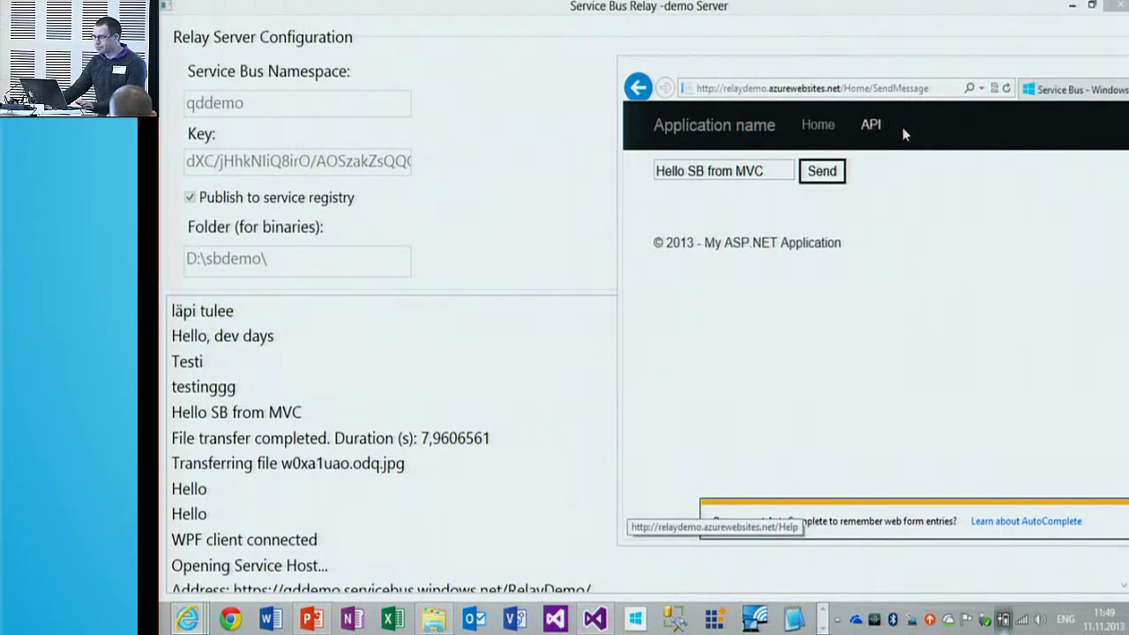
- Shift the browser window to show more of the web page and open the site's API help page
{"action": "left_click_drag", "start_coordinate": [931, 73], "coordinate": [715, 78]}
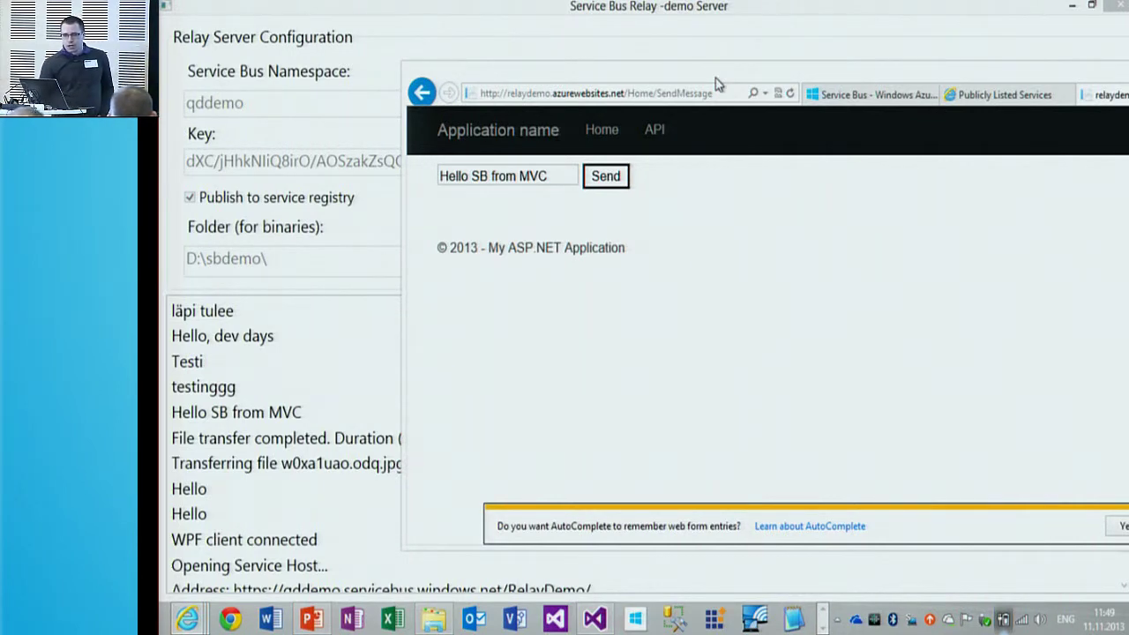
{"action": "left_click", "coordinate": [654, 133]}
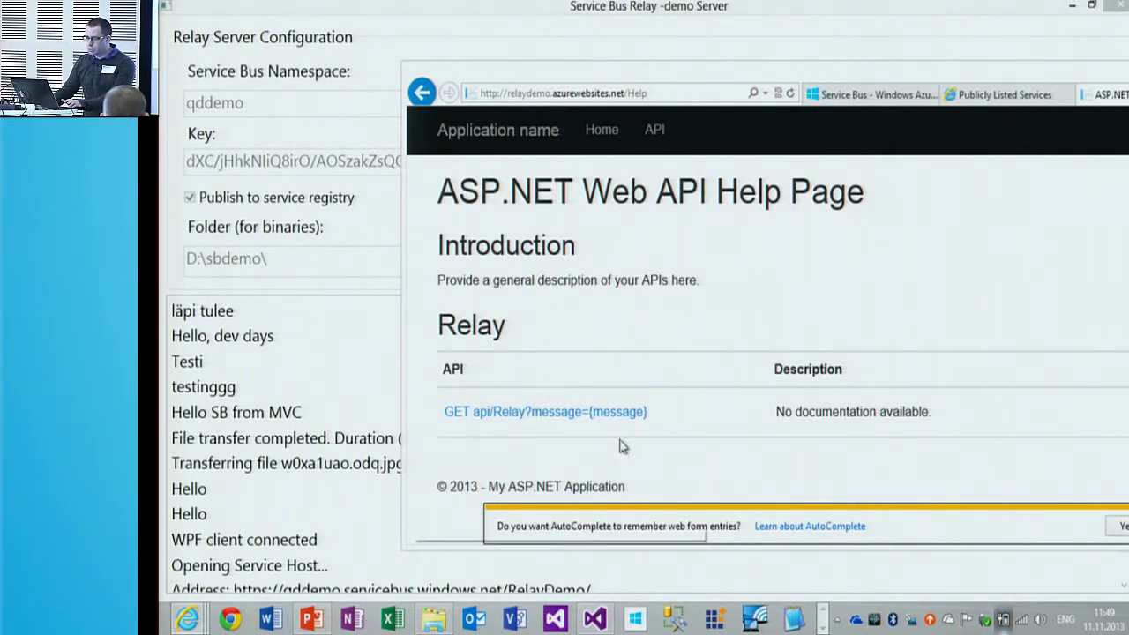
- View the phone client's MainPage.xaml design in Visual Studio, minimize it and select the "Hello from WP8!" entry in the relay server's message log
{"action": "left_click", "coordinate": [601, 628]}
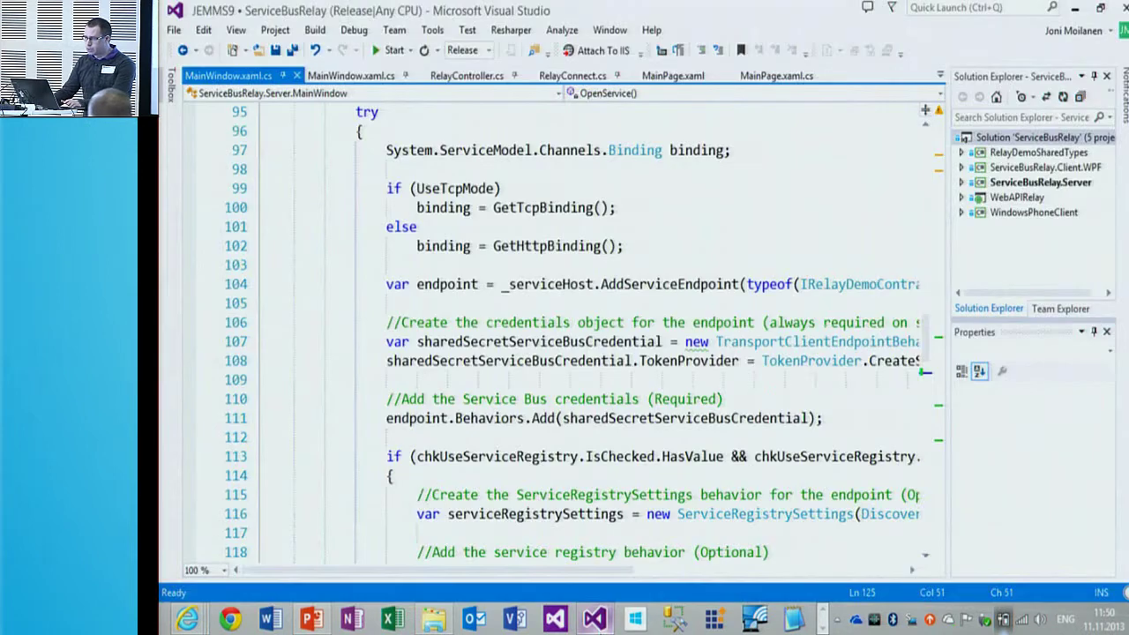
{"action": "left_click", "coordinate": [688, 78]}
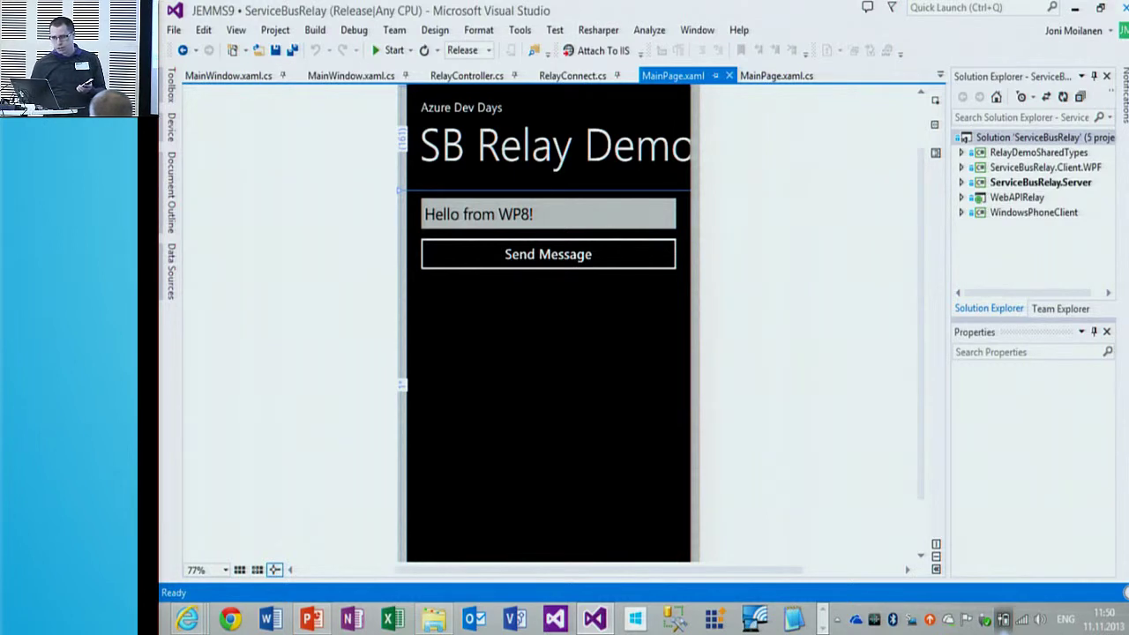
{"action": "left_click", "coordinate": [1070, 7]}
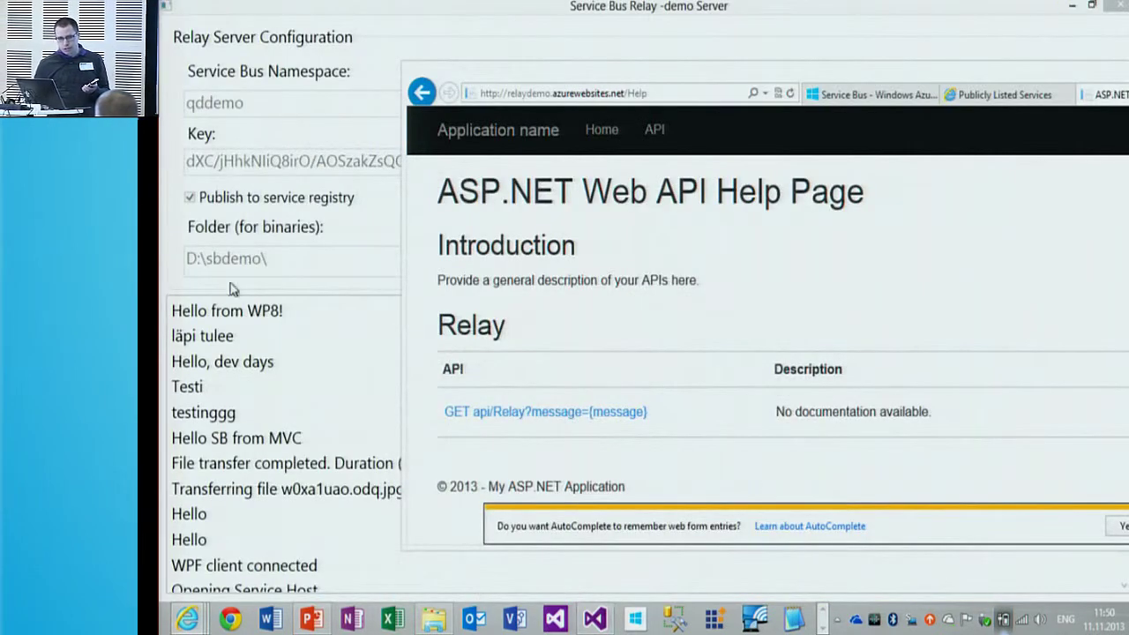
{"action": "left_click", "coordinate": [229, 309]}
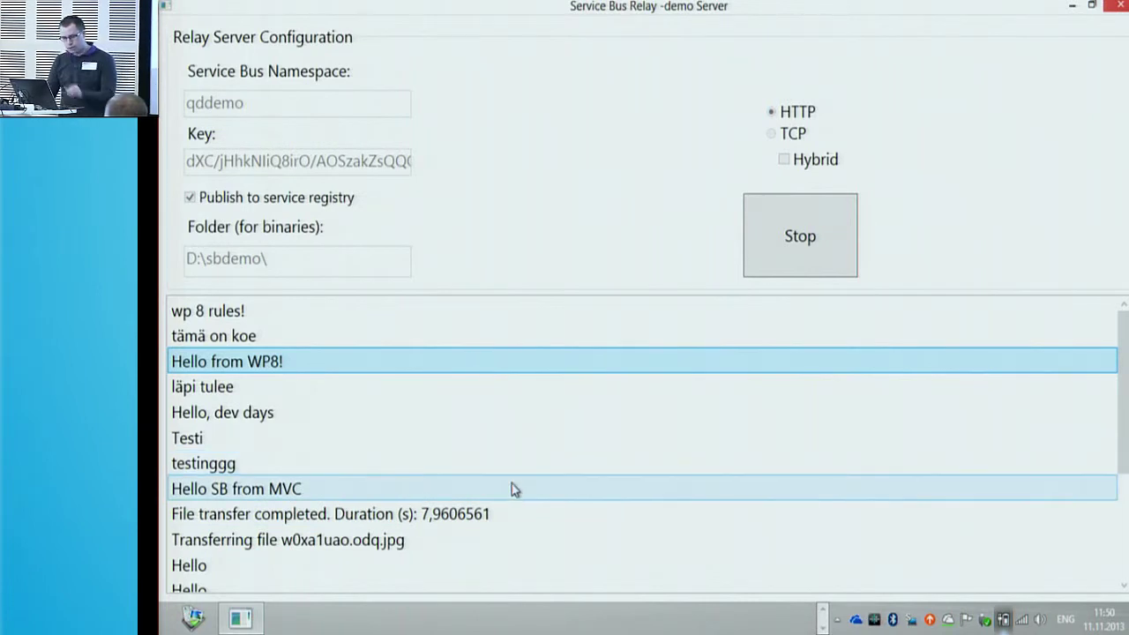
- Switch to the PowerPoint presentation and start the slide show from slide 14, the Web API and Service Bus Relay diagram
{"action": "key", "text": "alt+Tab"}
{"action": "key", "text": "alt+Tab"}
{"action": "key", "text": "alt+Tab"}
{"action": "key", "text": "alt+Tab"}
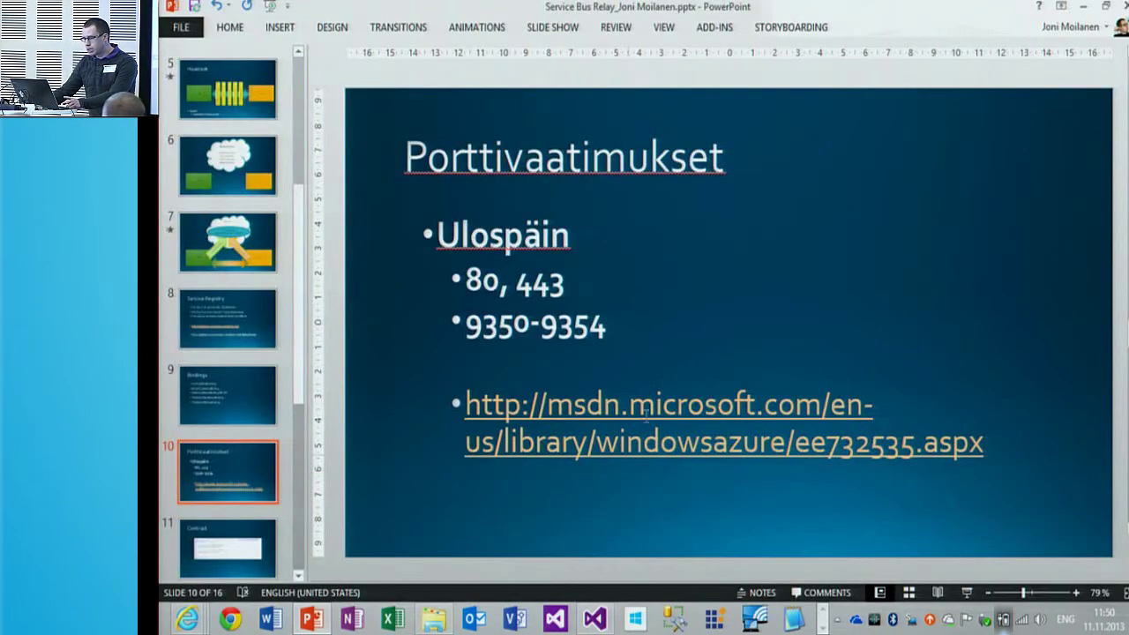
{"action": "left_click", "coordinate": [300, 485]}
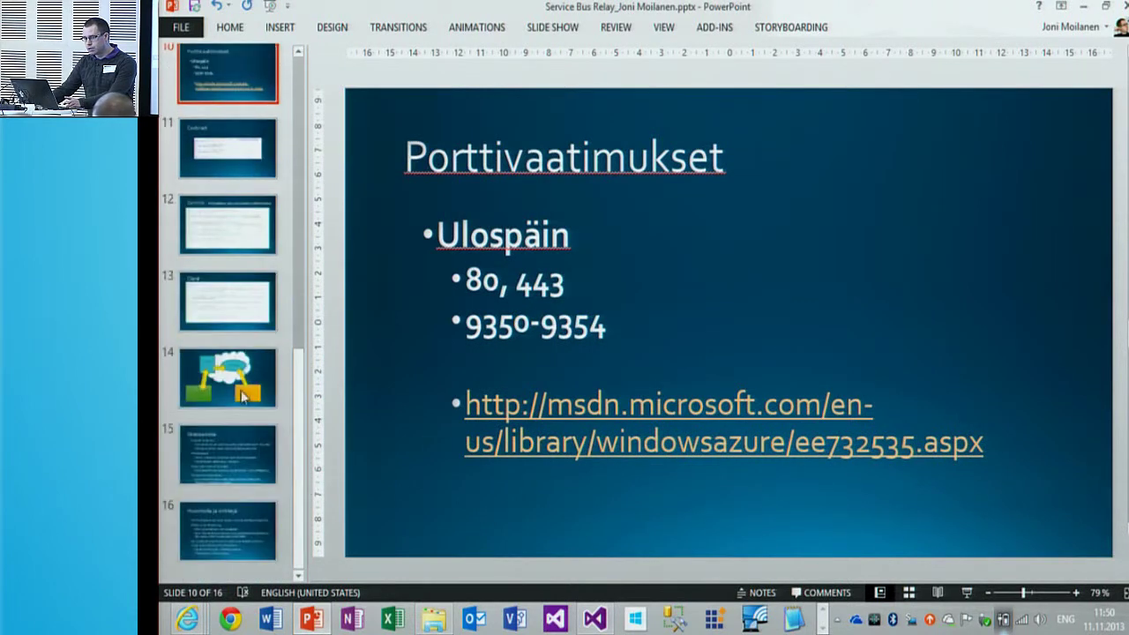
{"action": "left_click", "coordinate": [238, 386]}
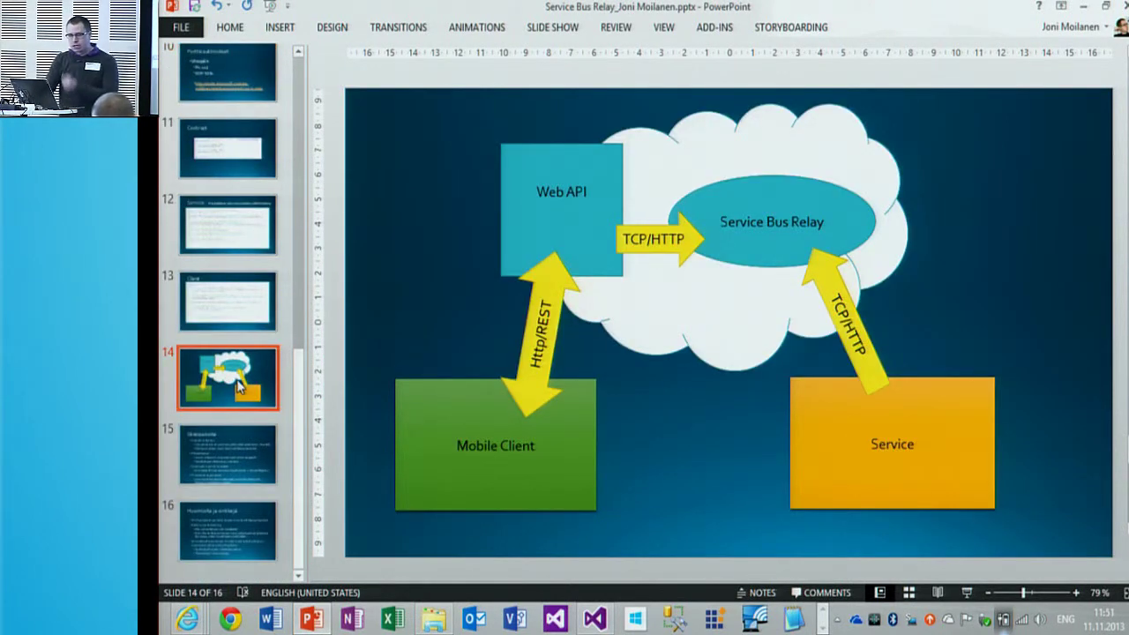
{"action": "key", "text": "shift+F5"}
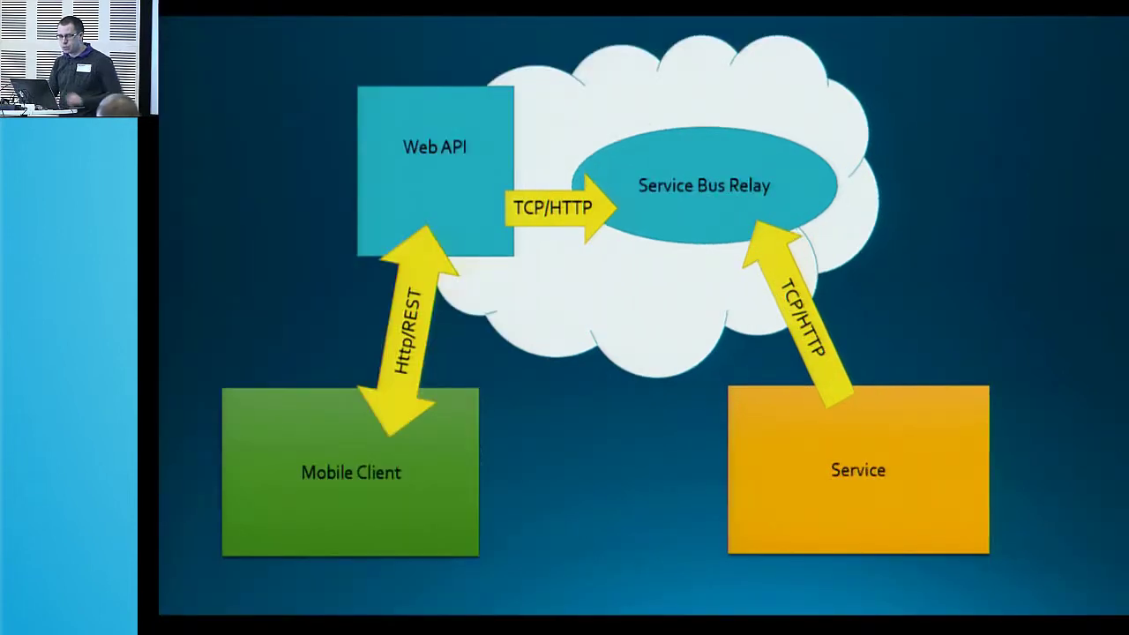